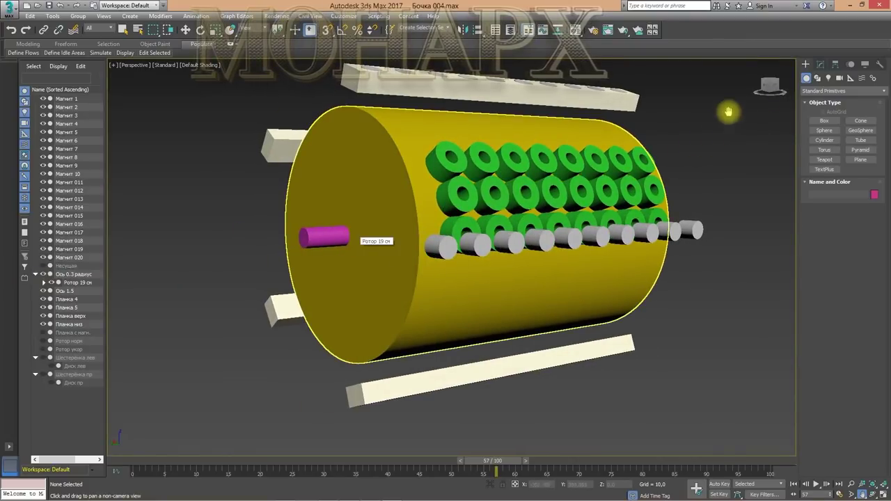
Set the animation to frame 40 and hide Планка верх to expose the row of magnets above the rotor.
left_click_drag(771, 87, 815, 90)
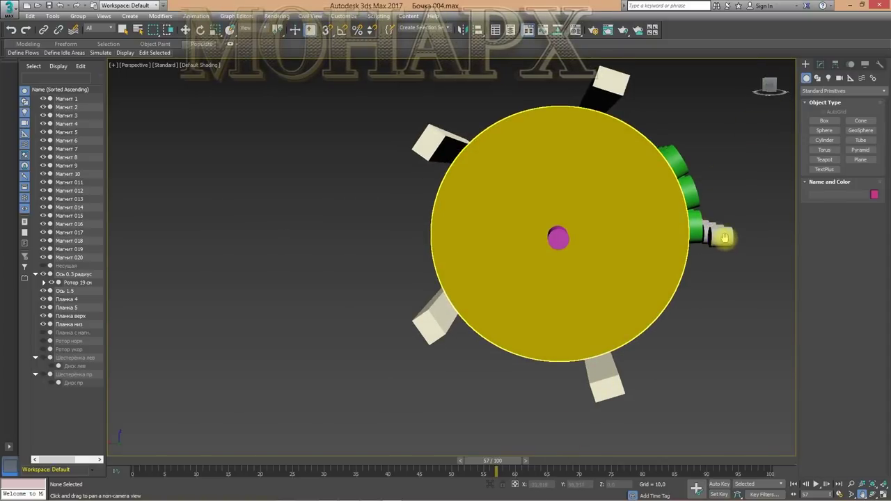
left_click_drag(496, 466, 390, 427)
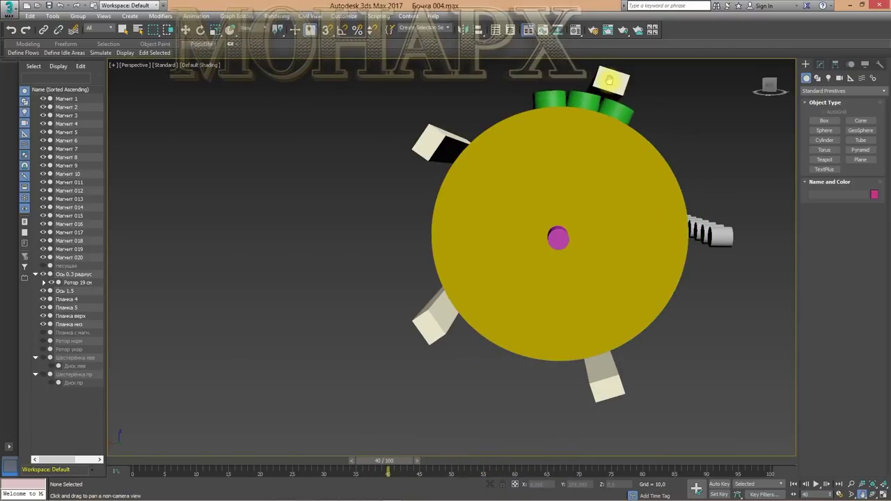
left_click(43, 316)
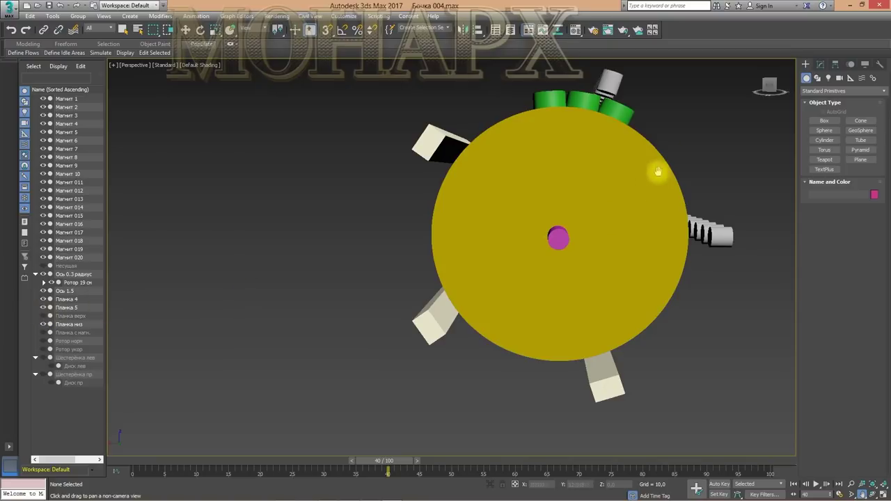
left_click_drag(774, 86, 773, 86)
middle_click_drag(451, 256, 451, 252, "alt")
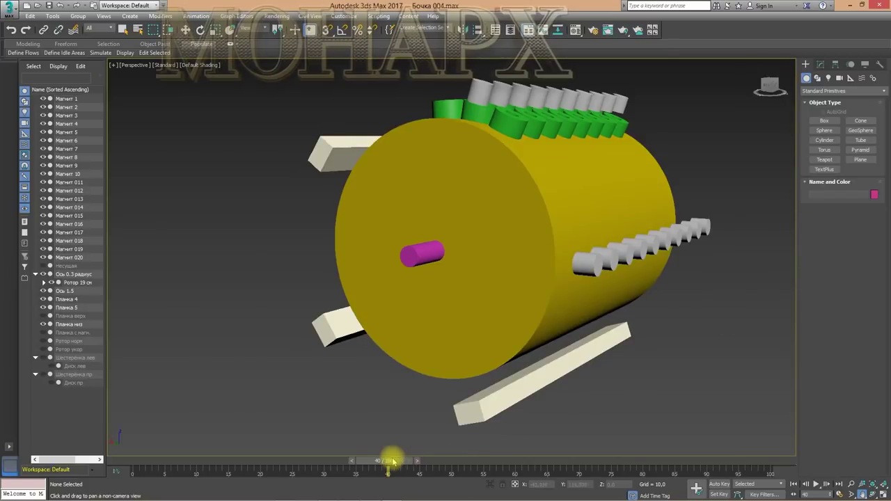
Set the animation to frame 58 and hide Ротор 19 см and Ось 1.5, leaving the coils and magnets exposed.
left_click_drag(392, 461, 506, 455)
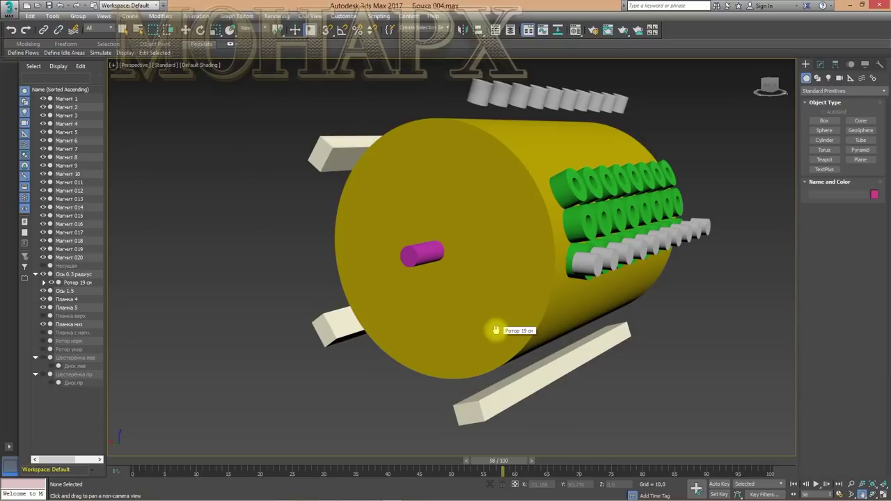
mouse_move(770, 88)
left_mouse_down()
mouse_move(689, 89)
mouse_move(723, 88)
mouse_move(700, 82)
left_mouse_up()
left_click(51, 282)
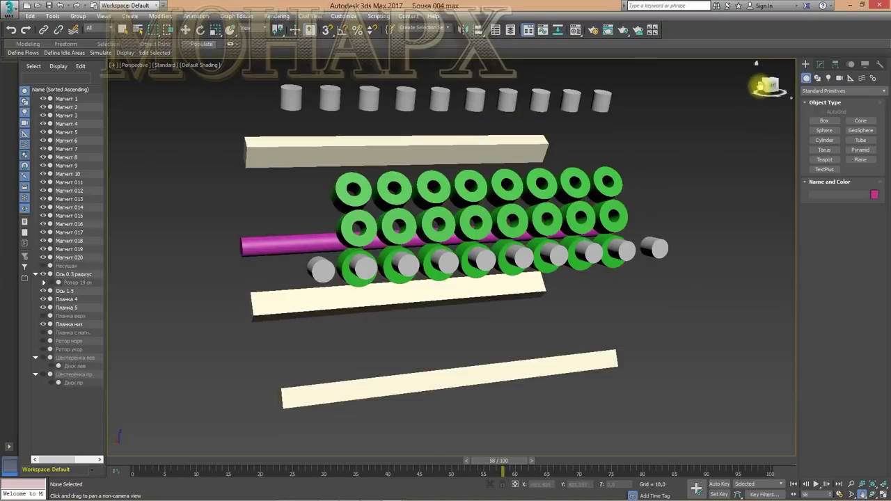
mouse_move(770, 88)
left_mouse_down()
mouse_move(835, 76)
mouse_move(814, 99)
mouse_move(827, 90)
mouse_move(770, 90)
mouse_move(831, 94)
mouse_move(769, 90)
left_mouse_up()
left_click(43, 291)
Scrub the animation to frames 55 and 59 to examine the coils passing the side row of magnets.
left_click_drag(518, 461, 485, 460)
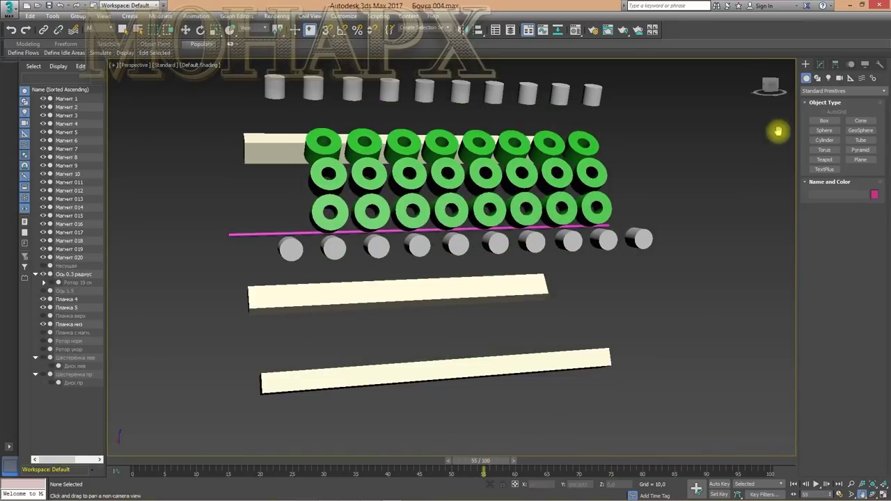
left_click(770, 89)
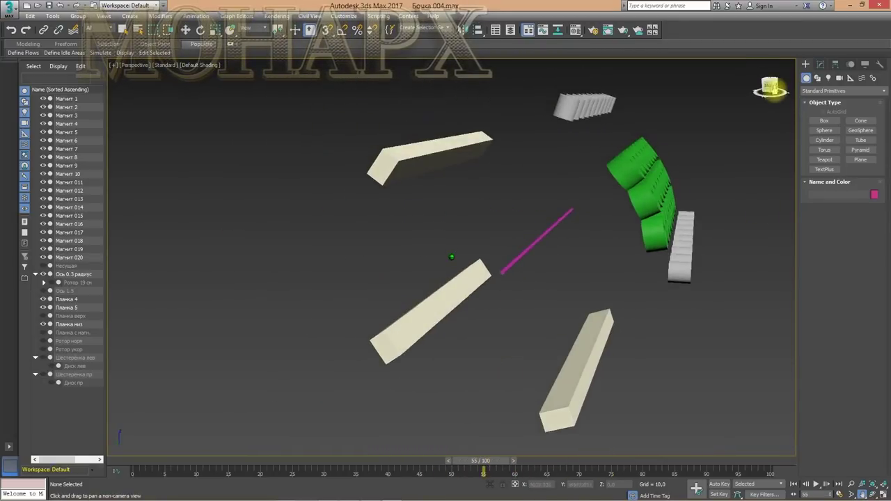
left_click_drag(485, 467, 558, 422)
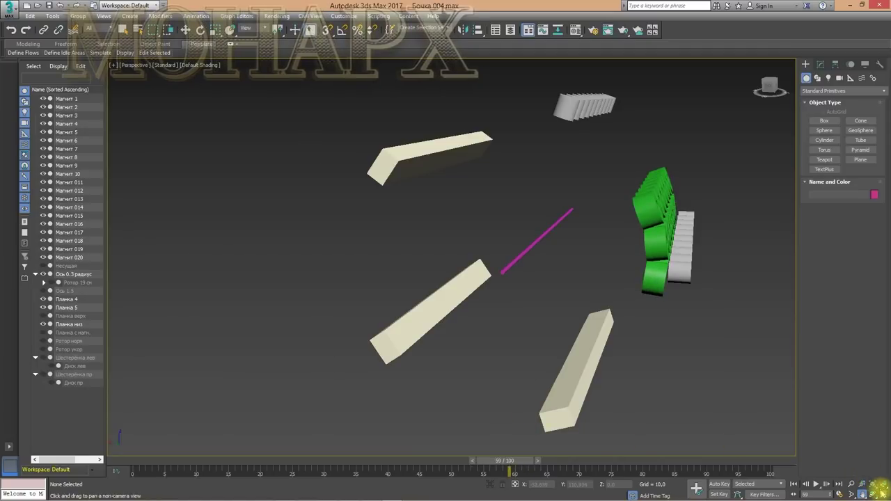
Show all four viewports and scrub to frames 63 and 61 to compare coil and magnet alignment in the Back view.
left_click(872, 484)
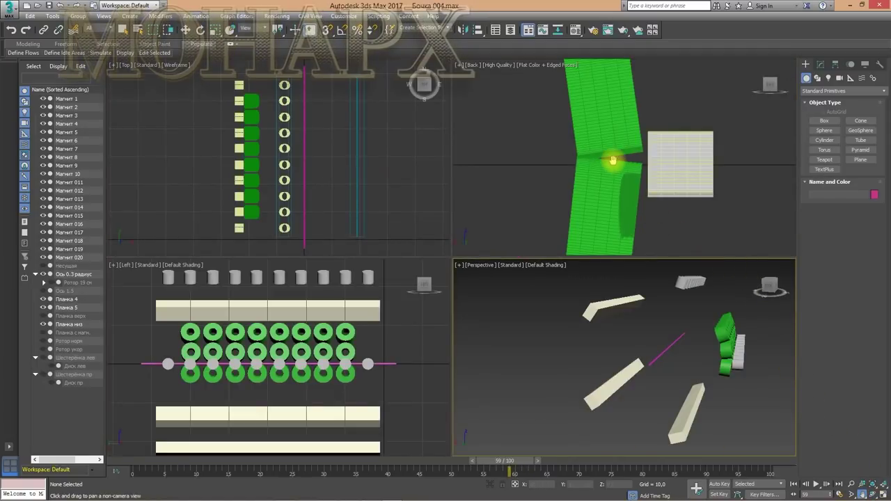
left_click(598, 125)
left_click(624, 190)
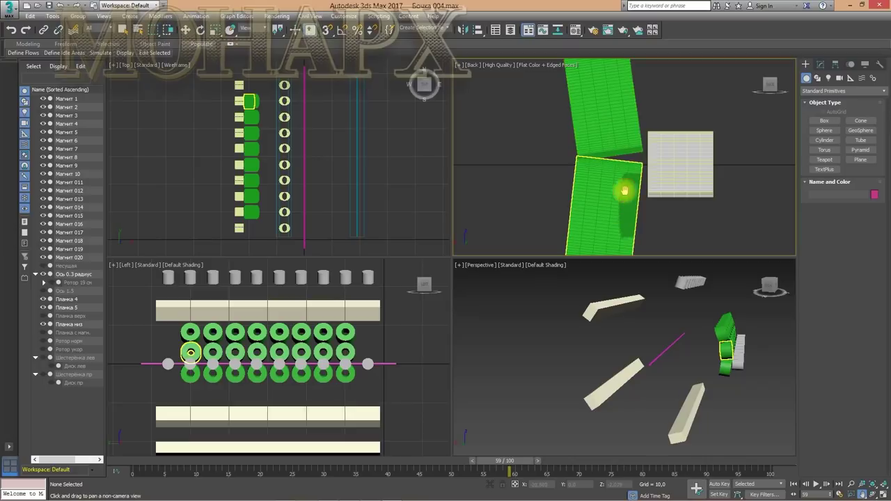
left_click(685, 157)
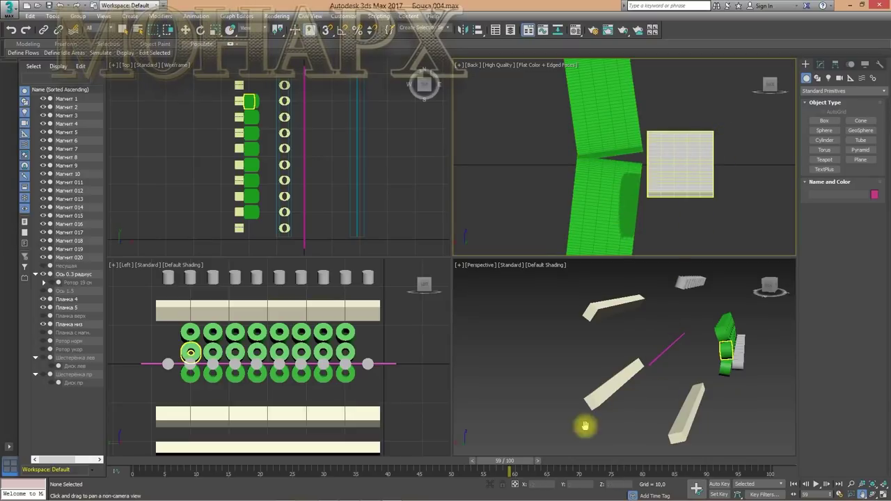
left_click_drag(487, 465, 518, 433)
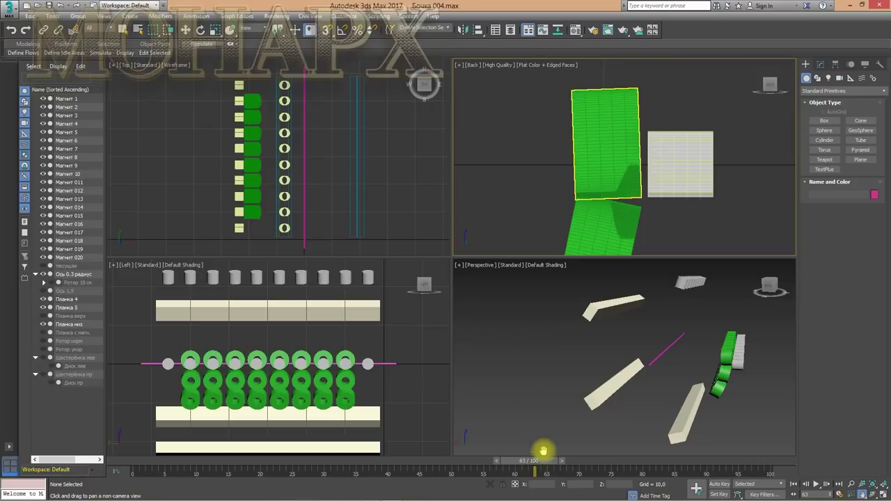
left_click_drag(537, 459, 523, 459)
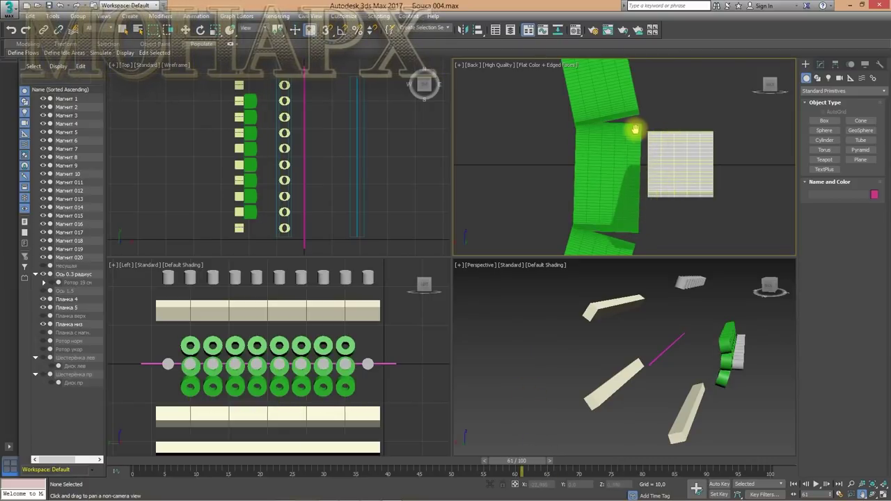
Show the Несущая shell between the coils and magnets in the enlarged Back view and scrub the animation to frame 60.
key("Escape")
left_click(597, 161)
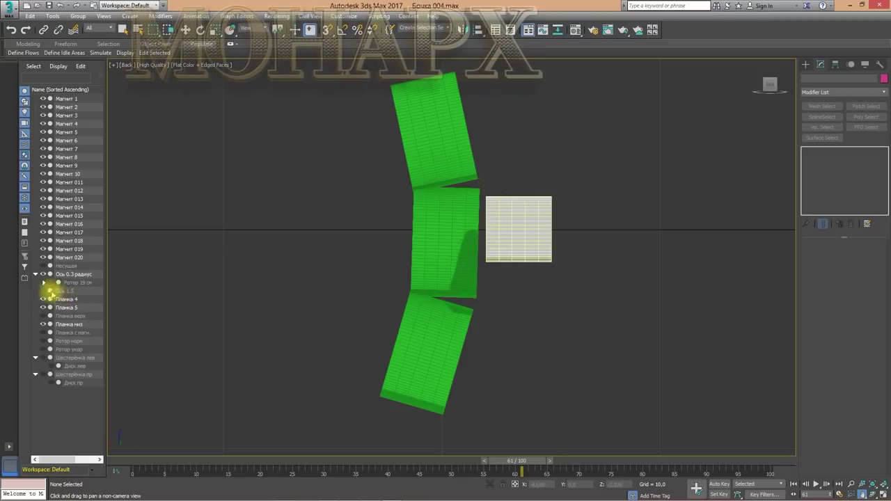
left_click(43, 266)
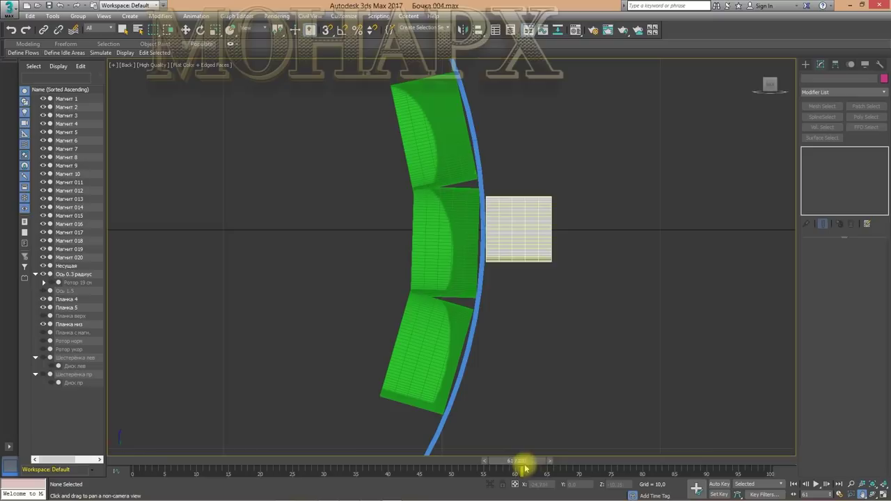
mouse_move(519, 463)
left_mouse_down()
mouse_move(541, 461)
mouse_move(413, 449)
mouse_move(563, 463)
mouse_move(455, 459)
mouse_move(540, 456)
mouse_move(521, 452)
mouse_move(445, 455)
mouse_move(557, 462)
mouse_move(510, 462)
left_mouse_up()
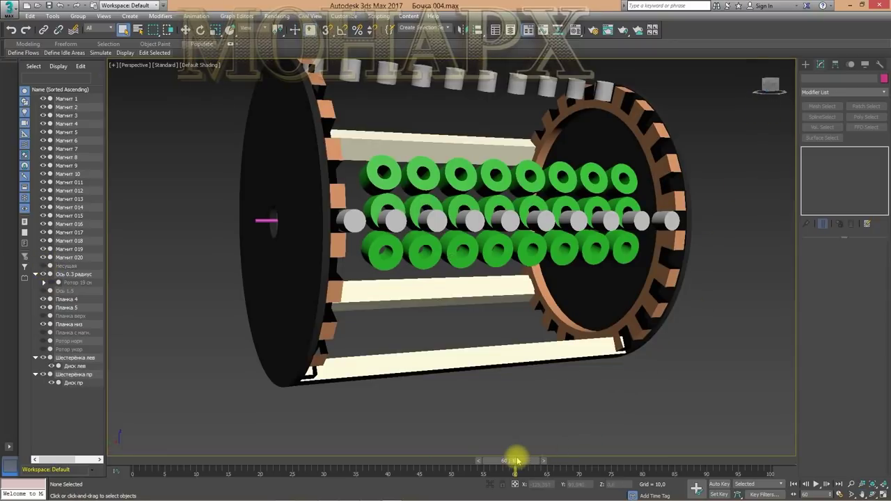
Set the animation to frame 55 and select the Ротор 19 см cylinder from its end face.
left_click_drag(515, 461, 495, 460)
left_click_drag(641, 453, 484, 421)
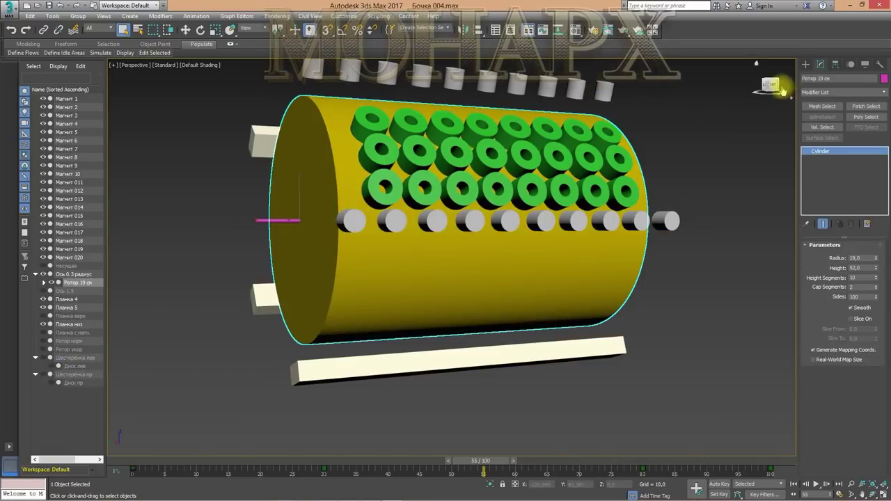
left_click(767, 84)
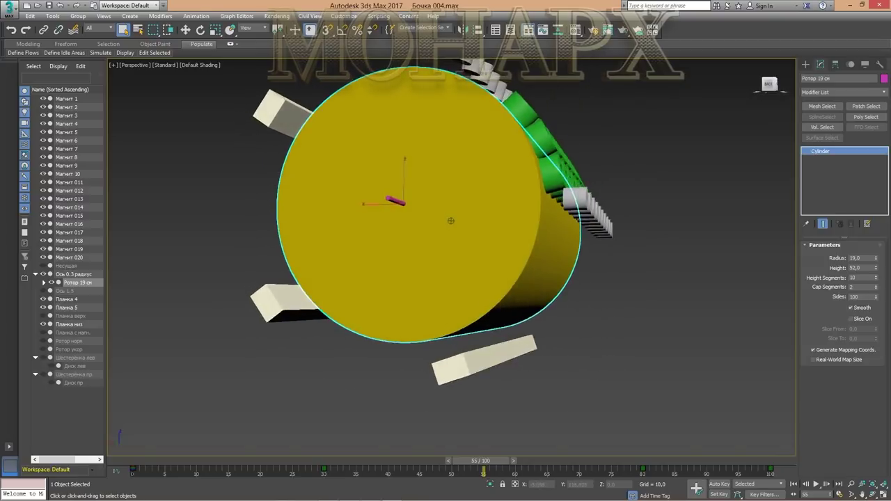
left_click(435, 188)
left_click(442, 211)
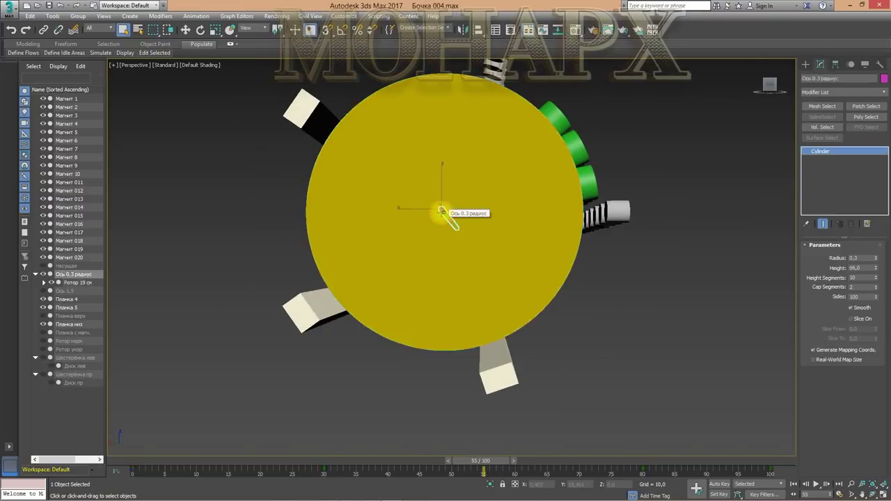
left_click(465, 278)
Show the Планка верх and Планка с магн. bars around the rotor.
scroll(464, 278, "up", 4)
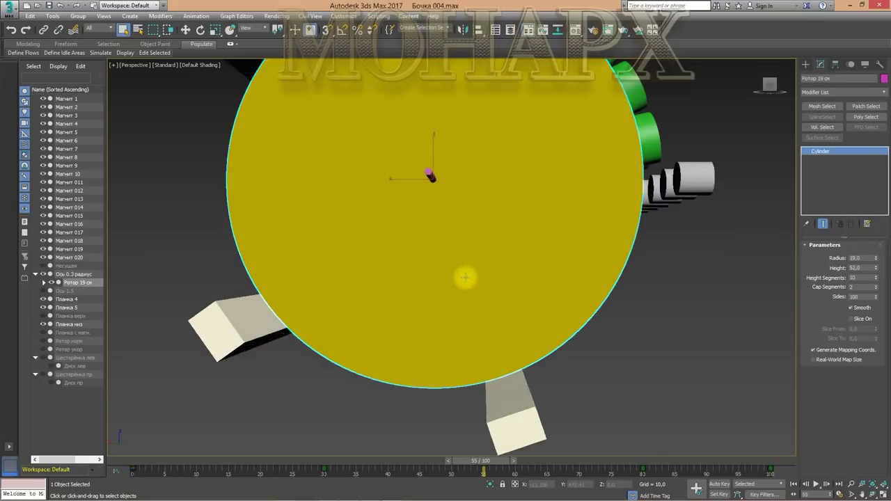
left_click(861, 494)
left_click_drag(610, 285, 571, 276)
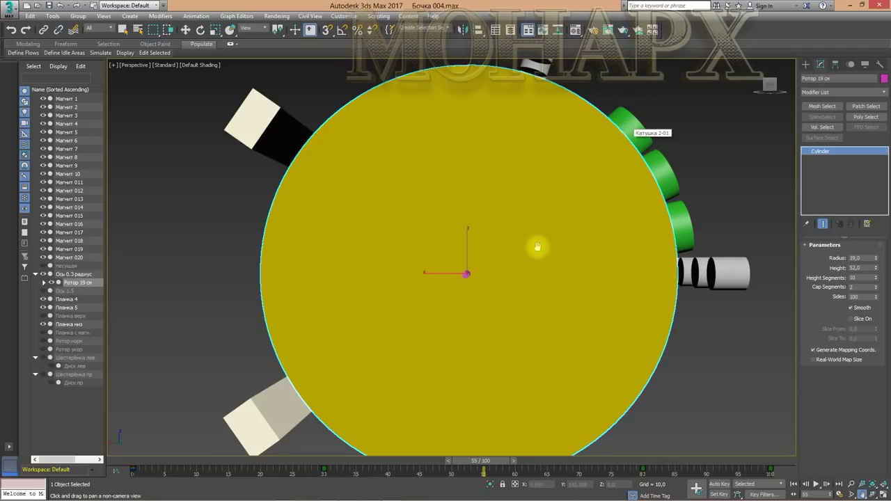
left_click_drag(508, 274, 494, 249)
left_click_drag(771, 89, 812, 88)
middle_click_drag(462, 252, 463, 251, "alt")
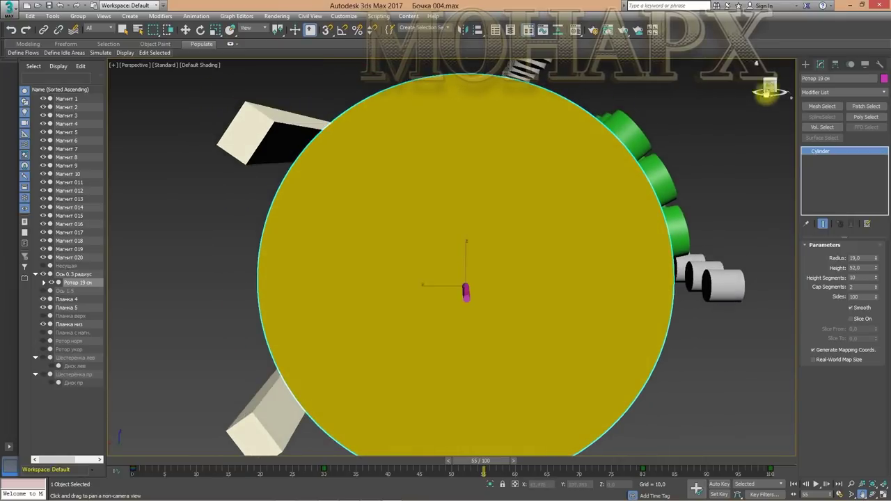
left_click(42, 333)
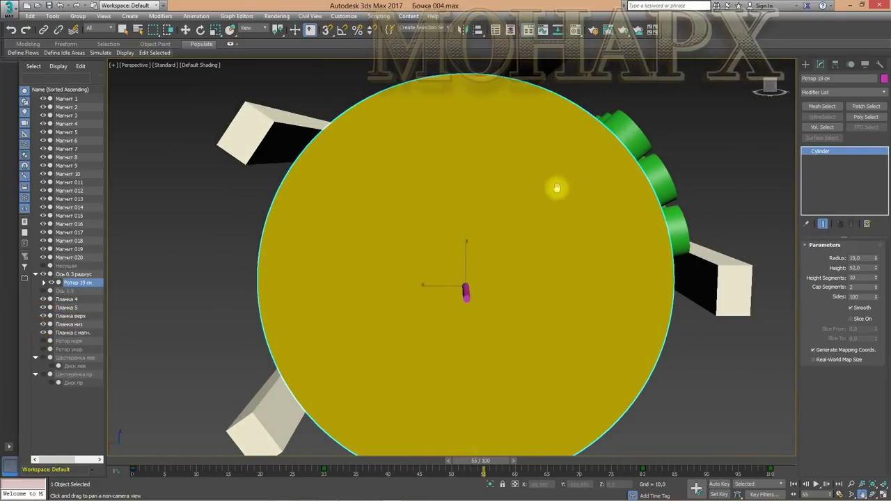
middle_click_drag(462, 252, 462, 252, "alt")
middle_click_drag(478, 213, 551, 295)
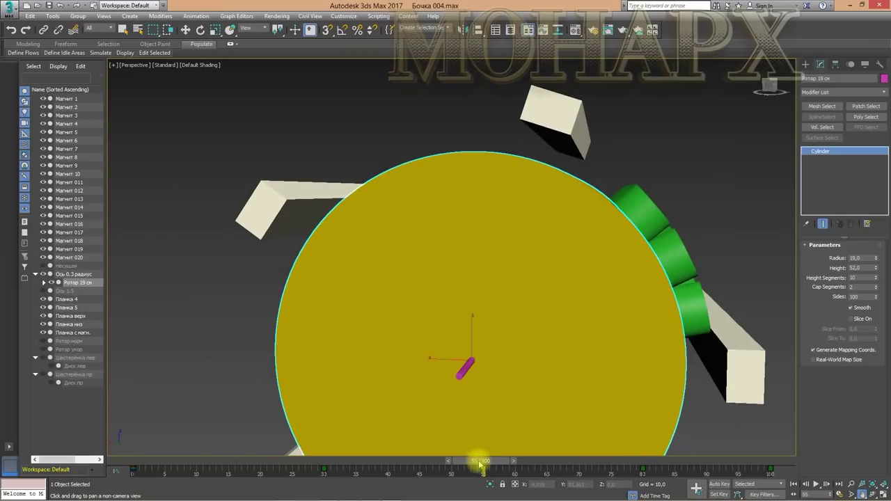
Show the Несущая shell around the rotor and scrub the animation through frame 51 to frame 46.
left_click_drag(481, 463, 427, 403)
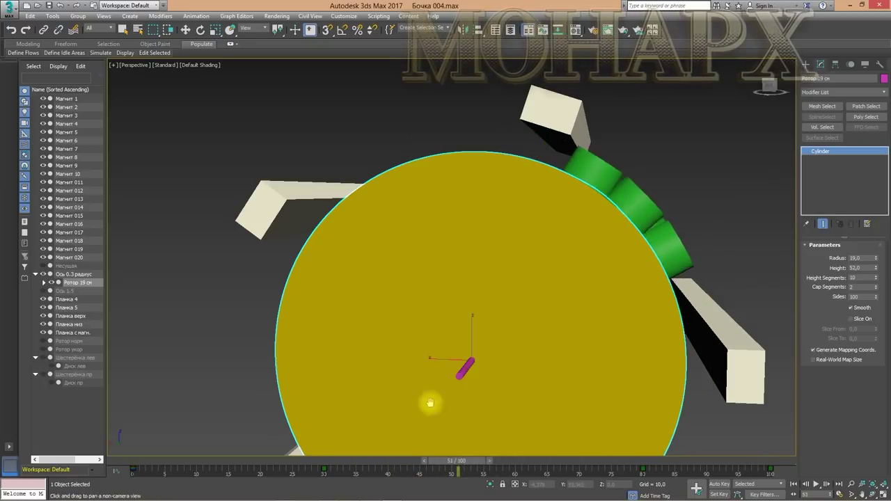
left_click(42, 265)
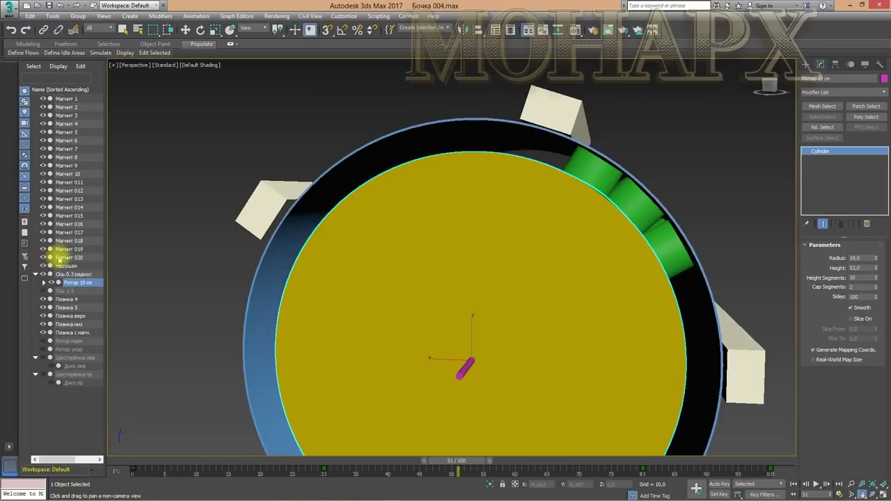
left_click_drag(459, 465, 426, 460)
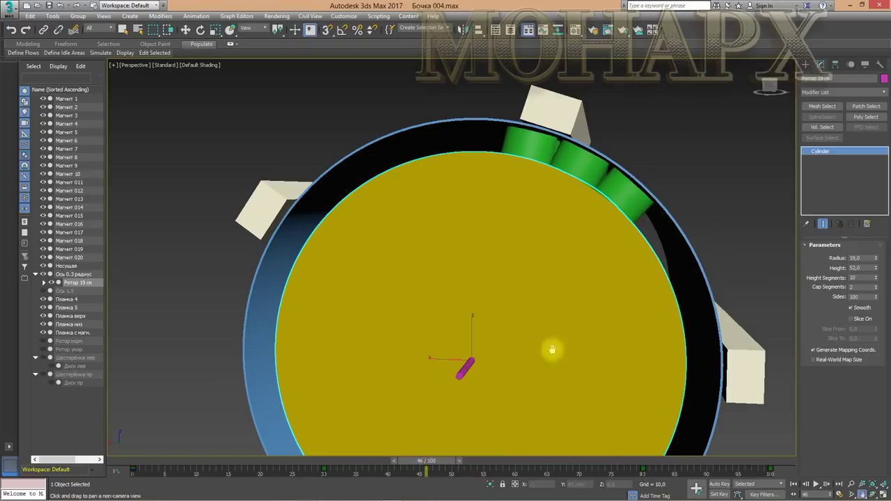
Examine the coils under the upper magnet bar up close while scrubbing the animation to frame 42.
middle_click_drag(770, 93, 810, 77)
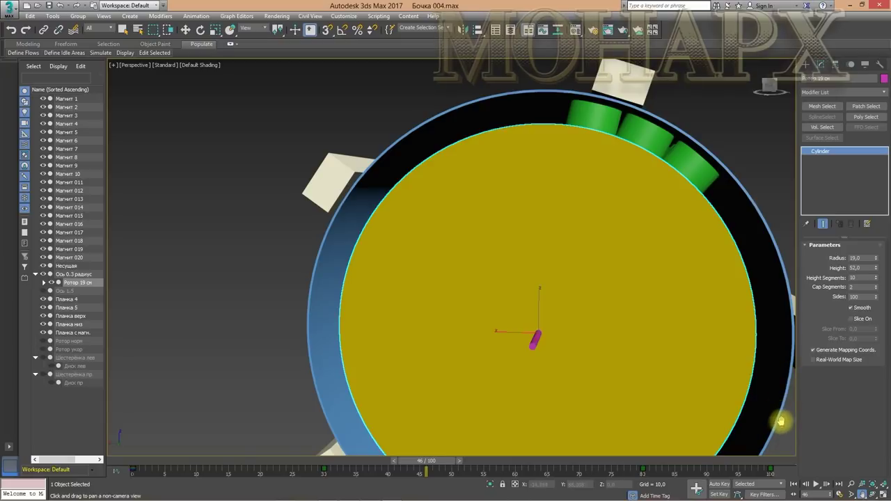
left_click_drag(661, 281, 576, 302)
left_click_drag(769, 88, 785, 89)
scroll(553, 218, "up", 5)
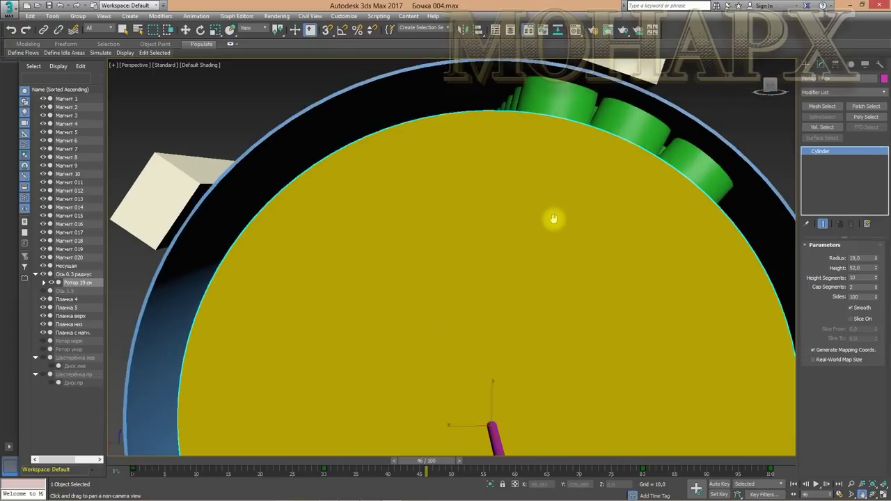
left_click_drag(536, 228, 469, 288)
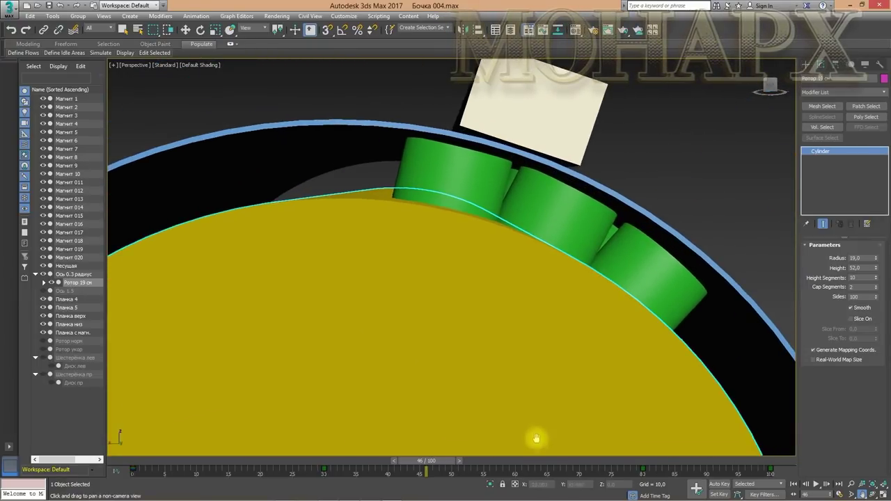
left_click_drag(418, 463, 397, 453)
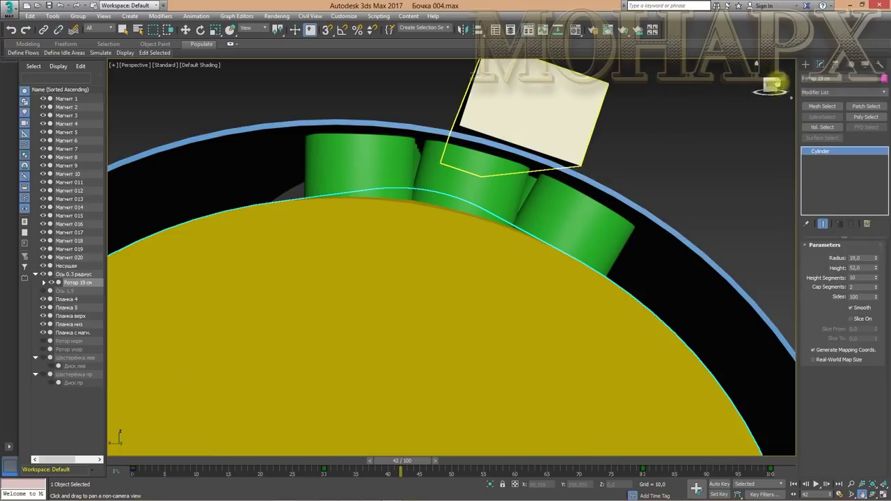
Hide the Несущая shell to expose the coils directly beneath the upper magnet bar.
left_click_drag(769, 86, 713, 92)
middle_click_drag(487, 178, 569, 179, "alt")
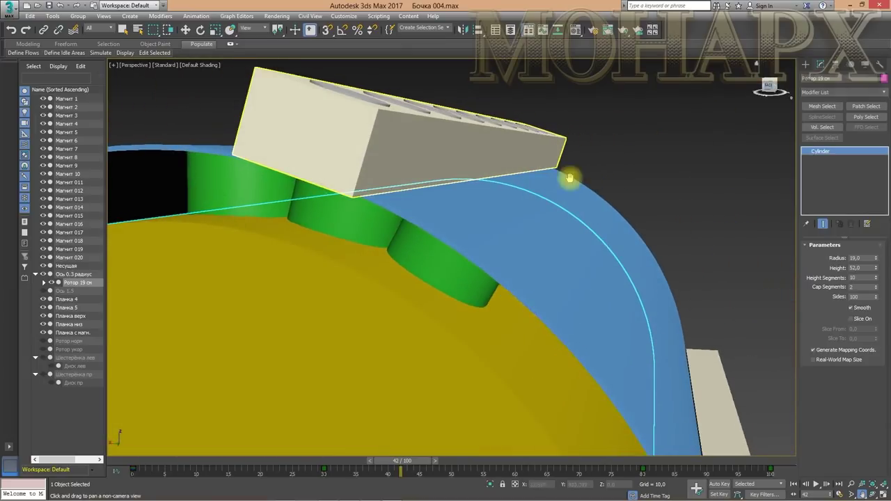
left_click(43, 266)
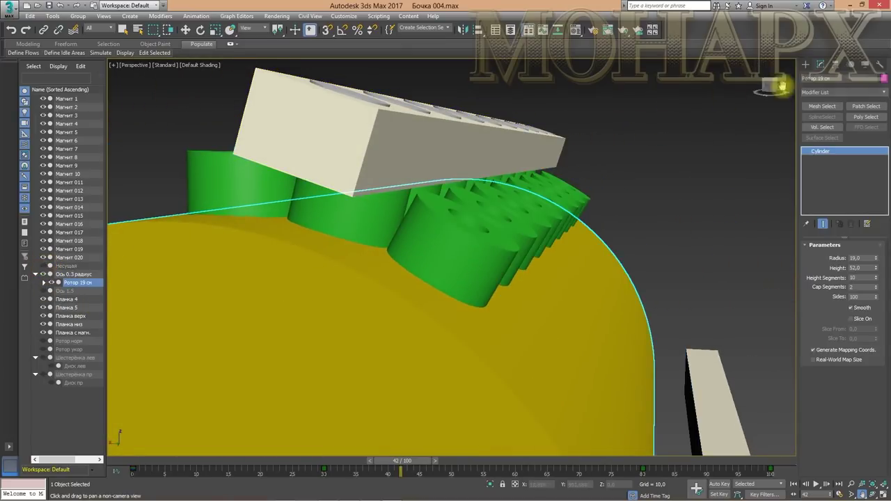
mouse_move(767, 91)
left_mouse_down()
mouse_move(788, 86)
mouse_move(793, 105)
mouse_move(811, 91)
mouse_move(769, 85)
left_mouse_up()
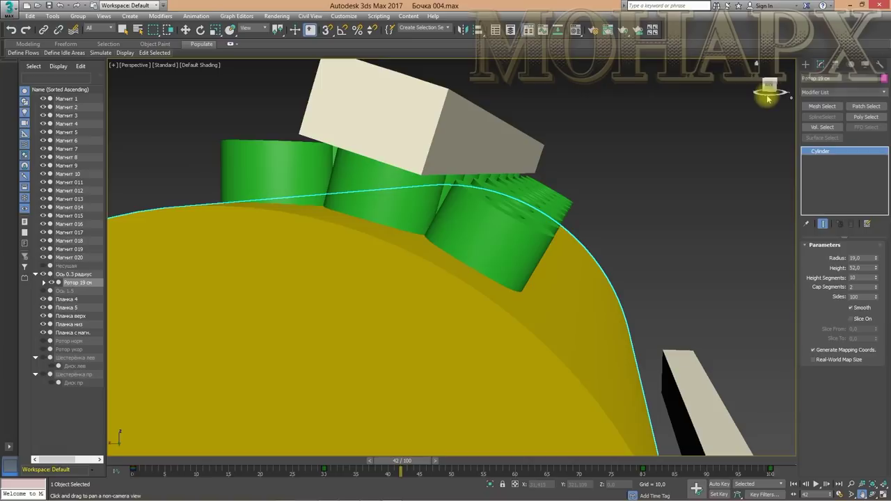
left_click_drag(681, 272, 636, 205)
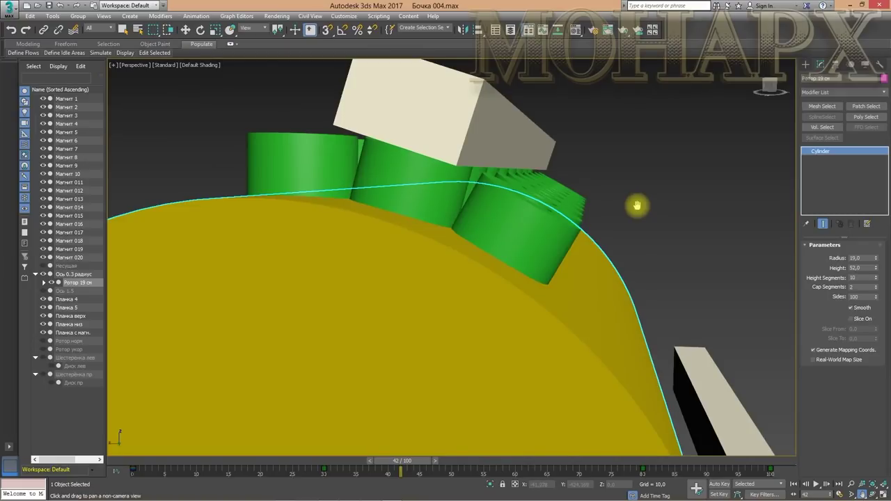
mouse_move(637, 209)
left_mouse_down()
mouse_move(642, 177)
mouse_move(658, 201)
mouse_move(686, 202)
mouse_move(671, 210)
mouse_move(589, 205)
mouse_move(659, 202)
mouse_move(652, 179)
mouse_move(651, 206)
left_mouse_up()
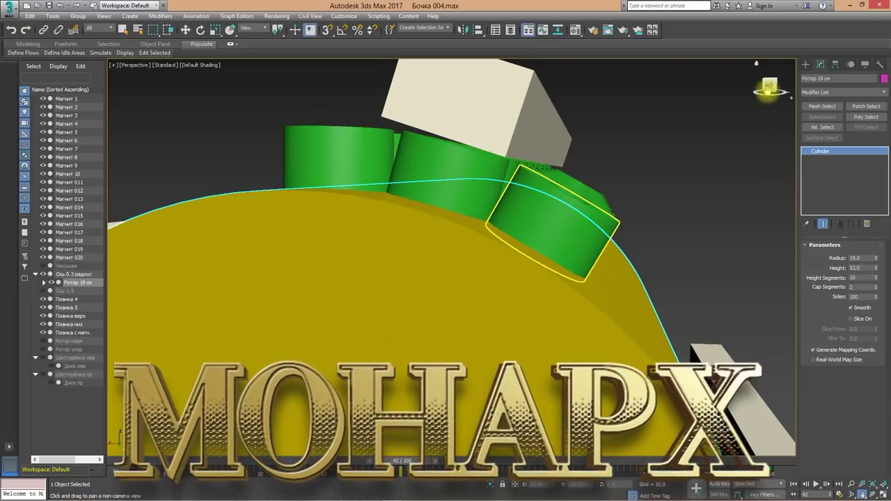
Inspect the row of coils lengthwise beneath the upper magnet bar and scrub the animation to frame 41.
mouse_move(769, 86)
left_mouse_down()
mouse_move(720, 86)
mouse_move(721, 98)
left_mouse_up()
scroll(508, 194, "up", 2)
middle_click_drag(465, 159, 537, 199)
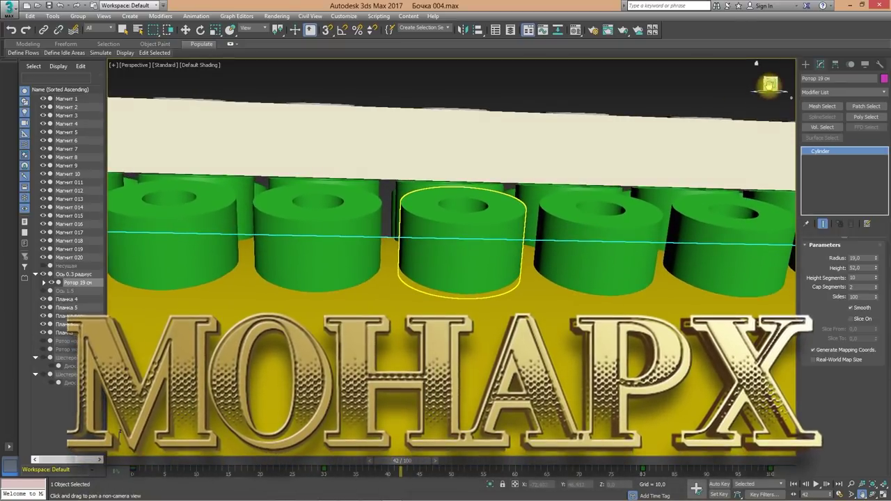
left_click_drag(768, 84, 773, 85)
left_click_drag(410, 460, 439, 464)
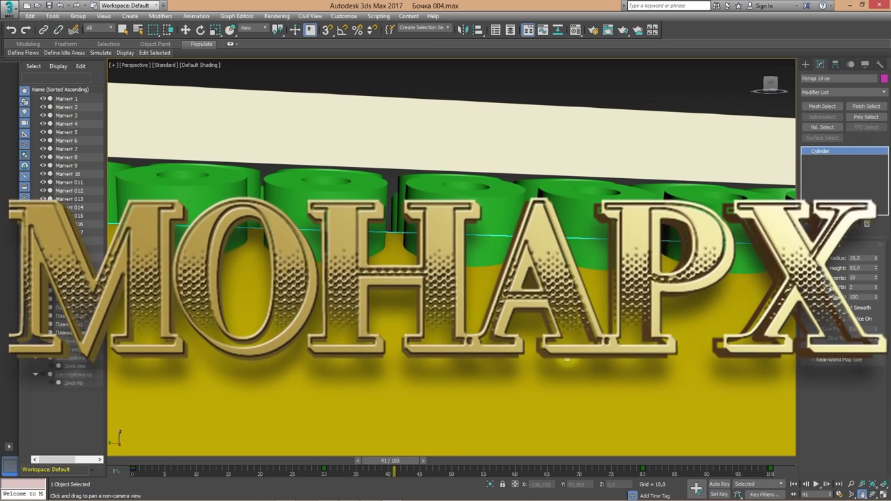
left_click_drag(568, 357, 557, 352)
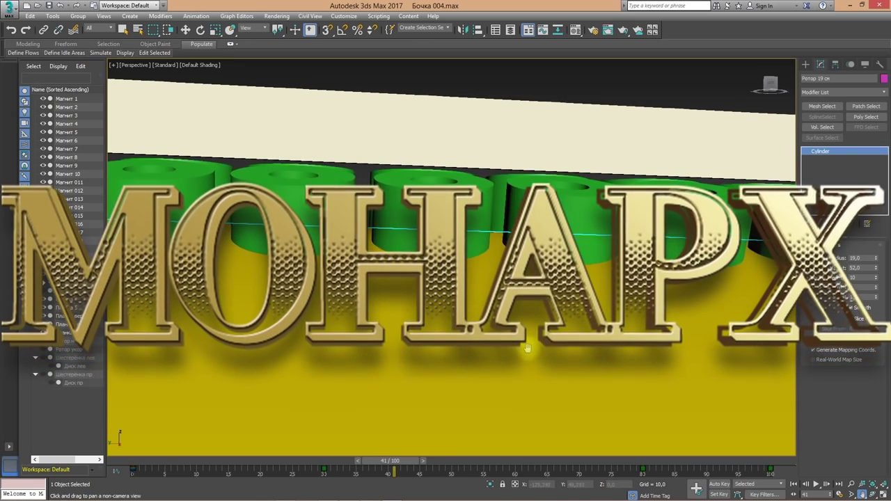